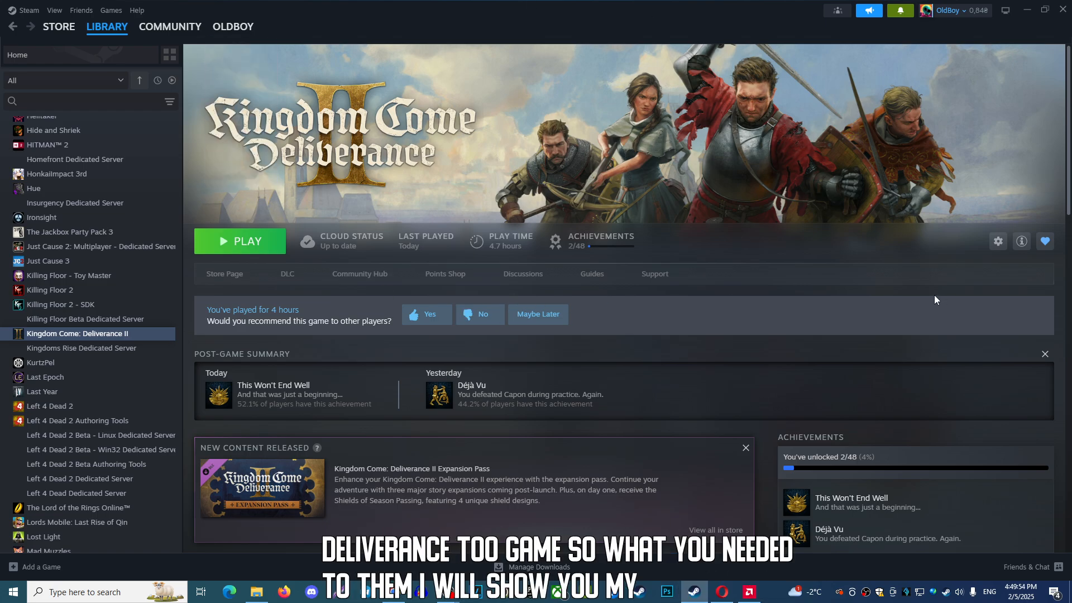
Bring up the management menu from the gear icon on the Kingdom Come: Deliverance II page
click(997, 242)
mouse_move(954, 300)
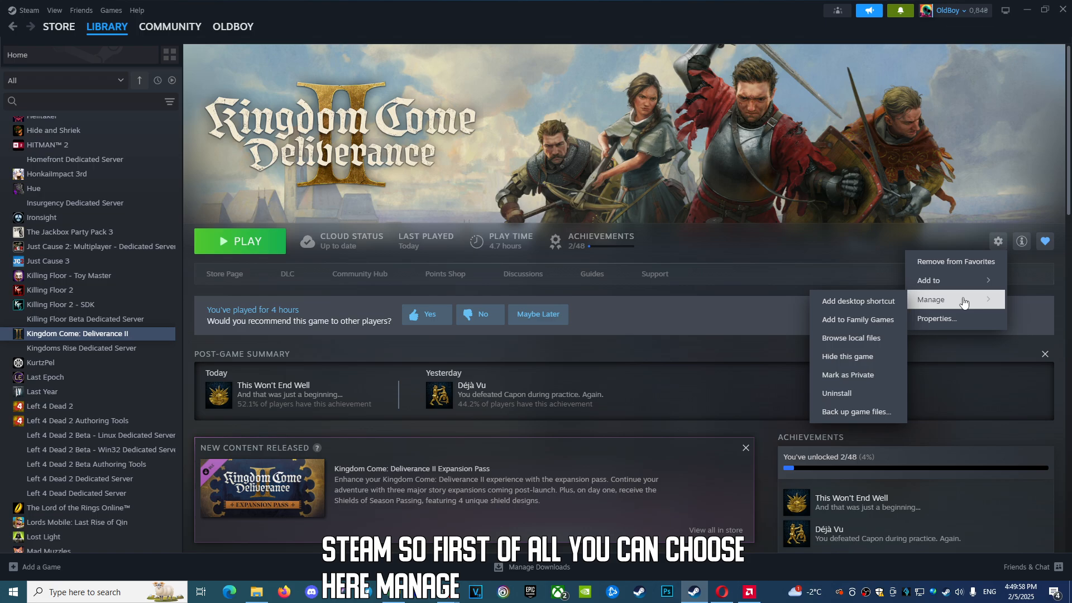
View the Installed Files page with Verify integrity of game files, then return to General
click(943, 320)
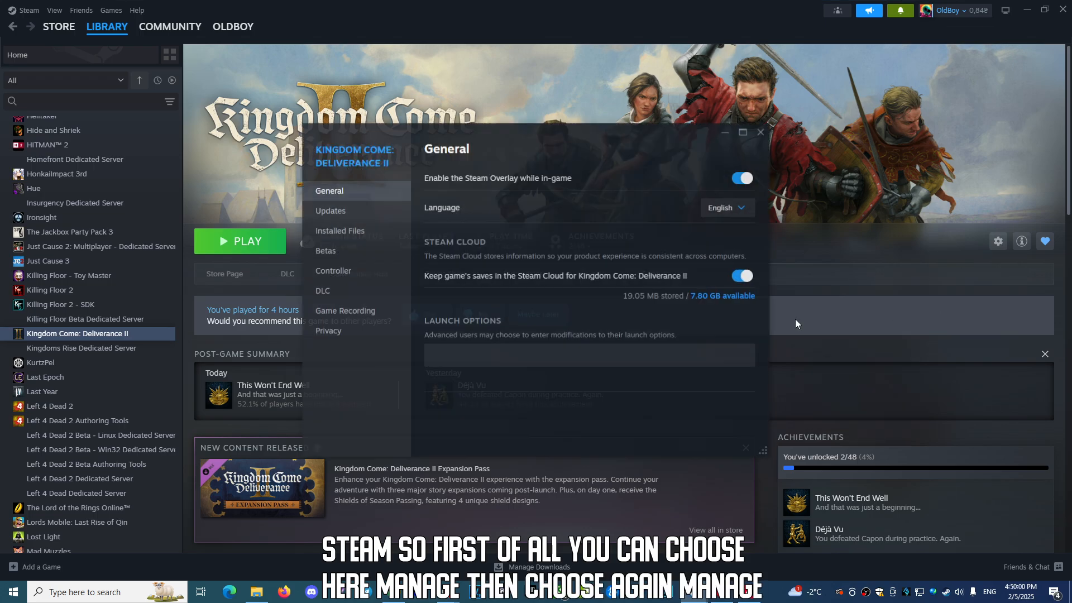
click(351, 238)
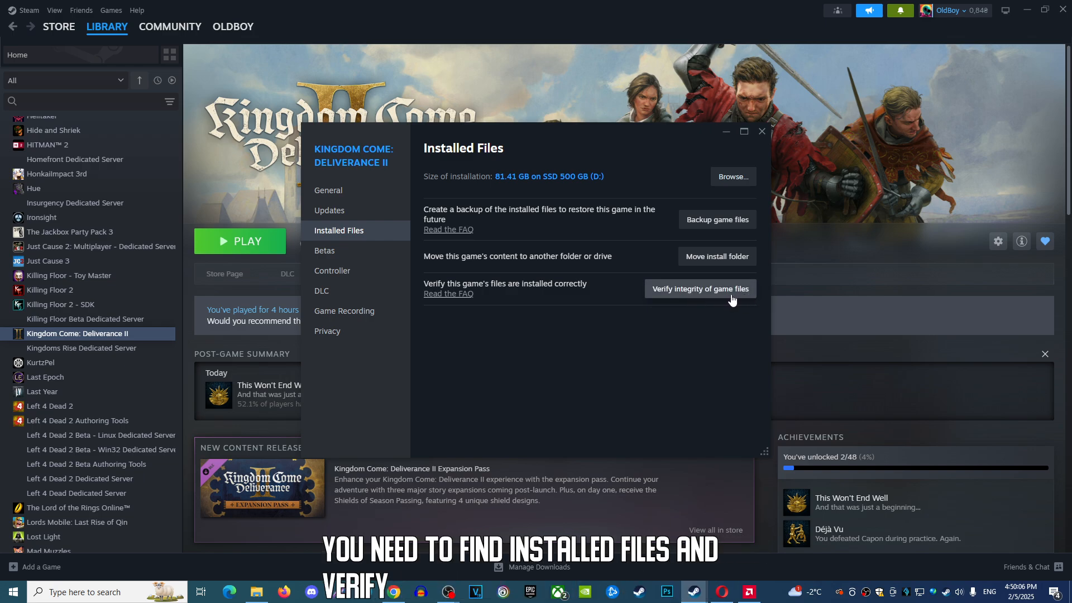
click(362, 194)
Enter -dx11 then -vulkan in Launch Options, clear both, and close Properties
click(488, 357)
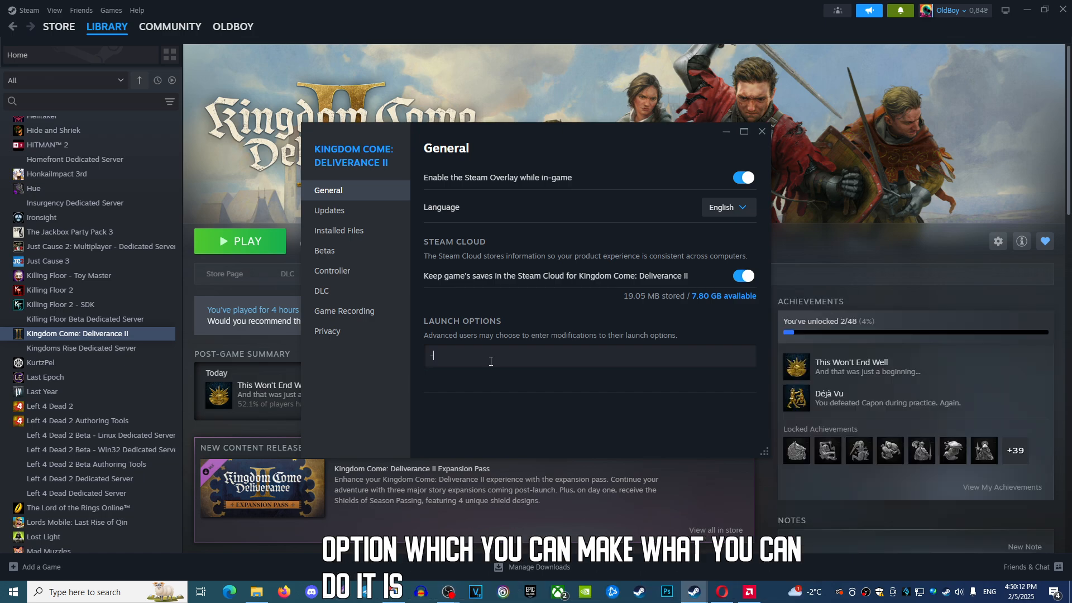
text(-dx11)
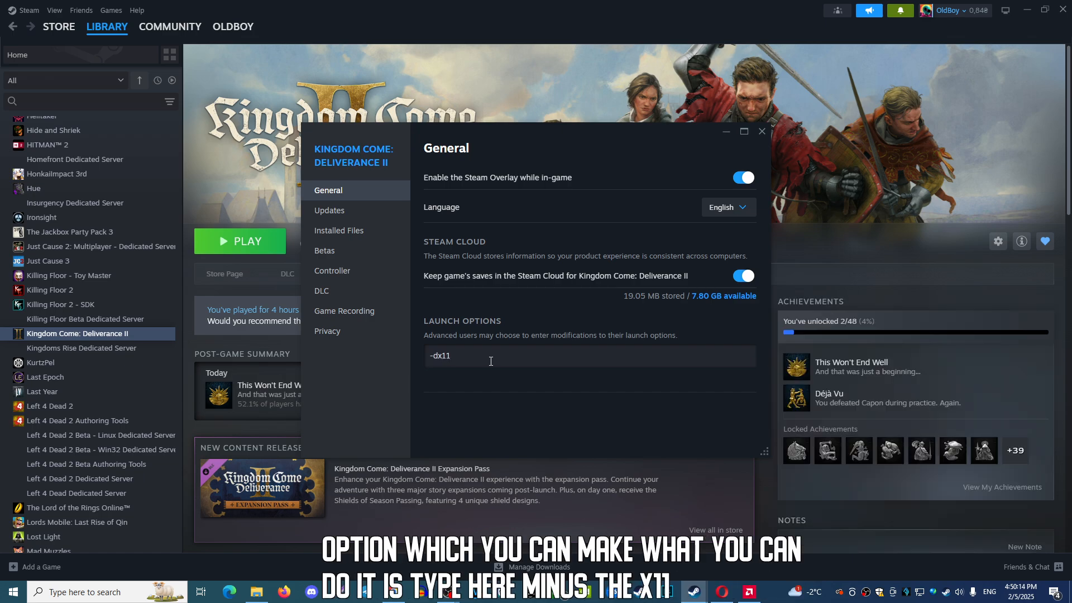
key(BackSpace)
key(BackSpace)
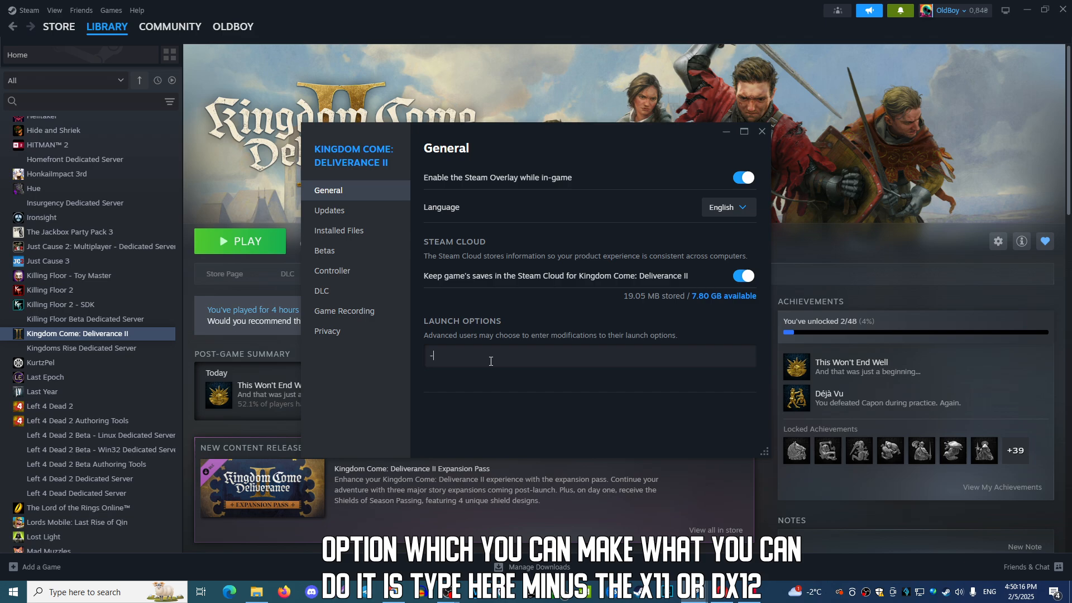
text(vulkan)
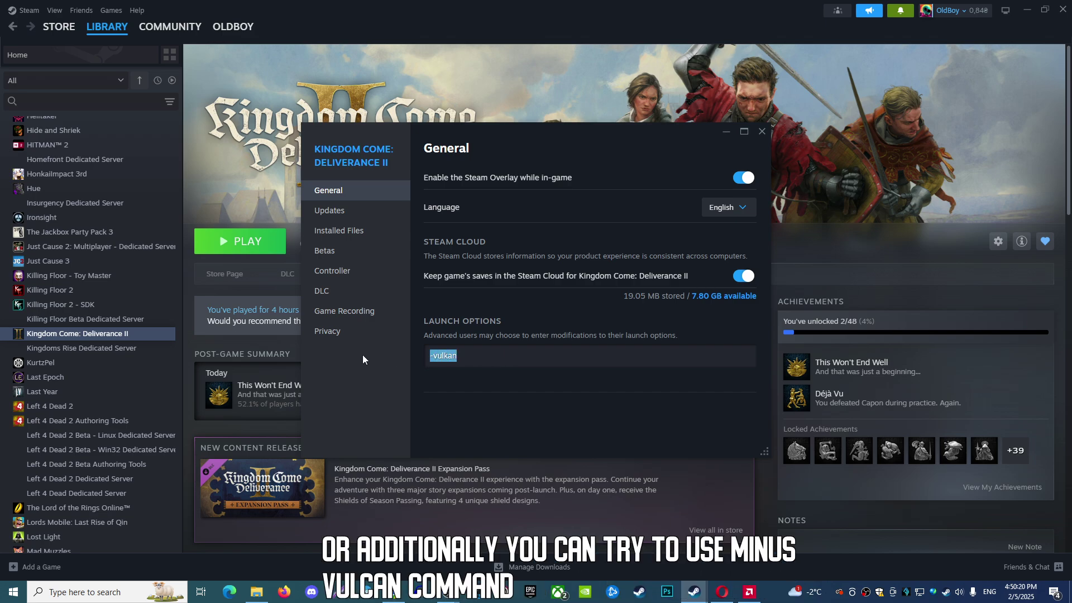
key(BackSpace)
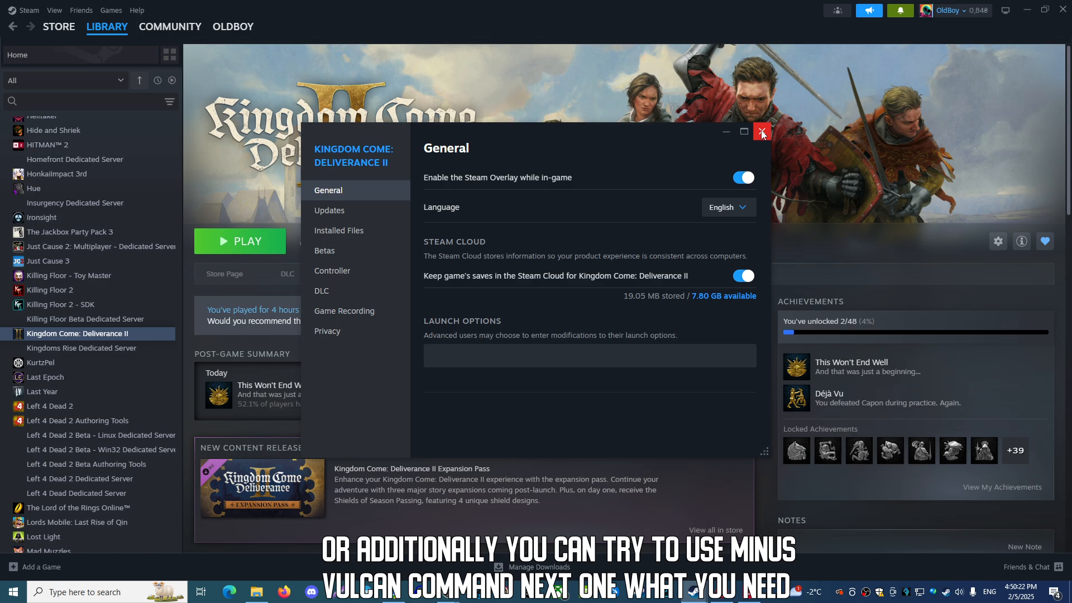
click(763, 132)
Maximize AMD Adrenalin, confirm driver 24.10.1 is up to date, then return to Steam
click(749, 592)
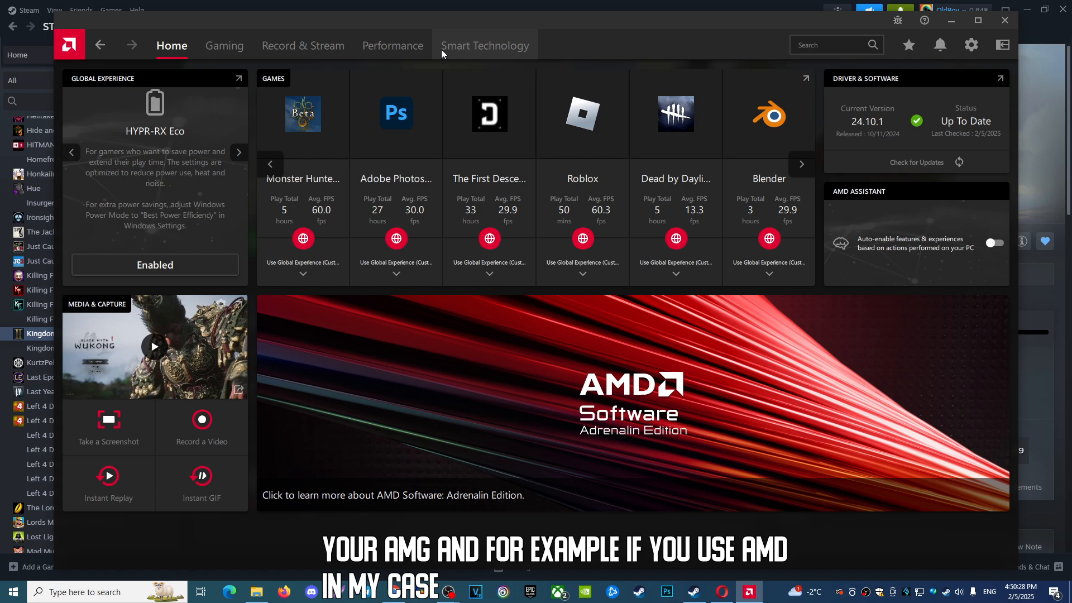
double_click(608, 37)
mouse_move(769, 135)
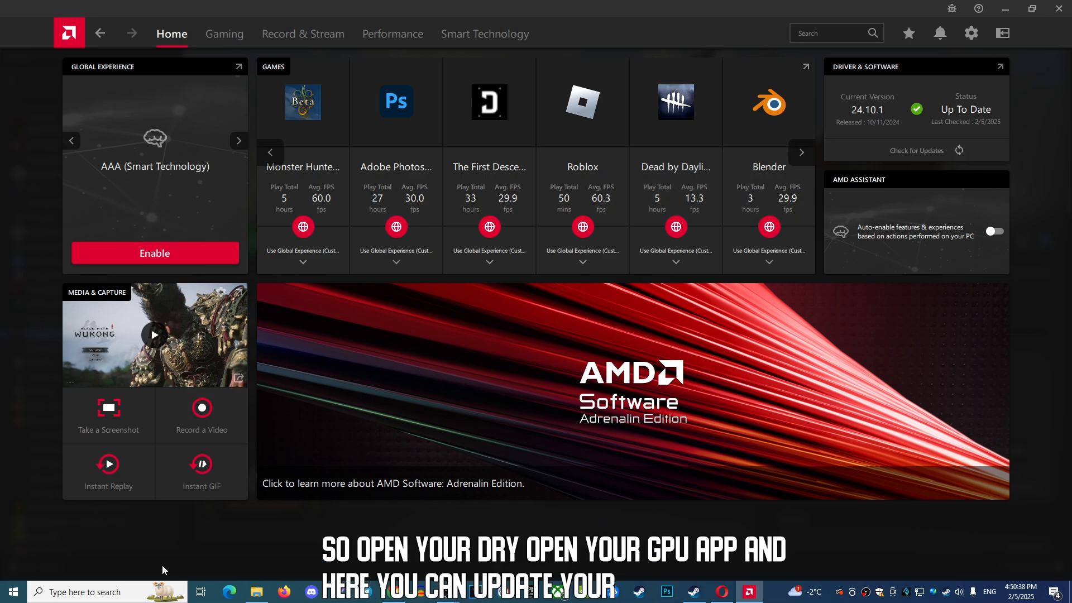
right_click(13, 591)
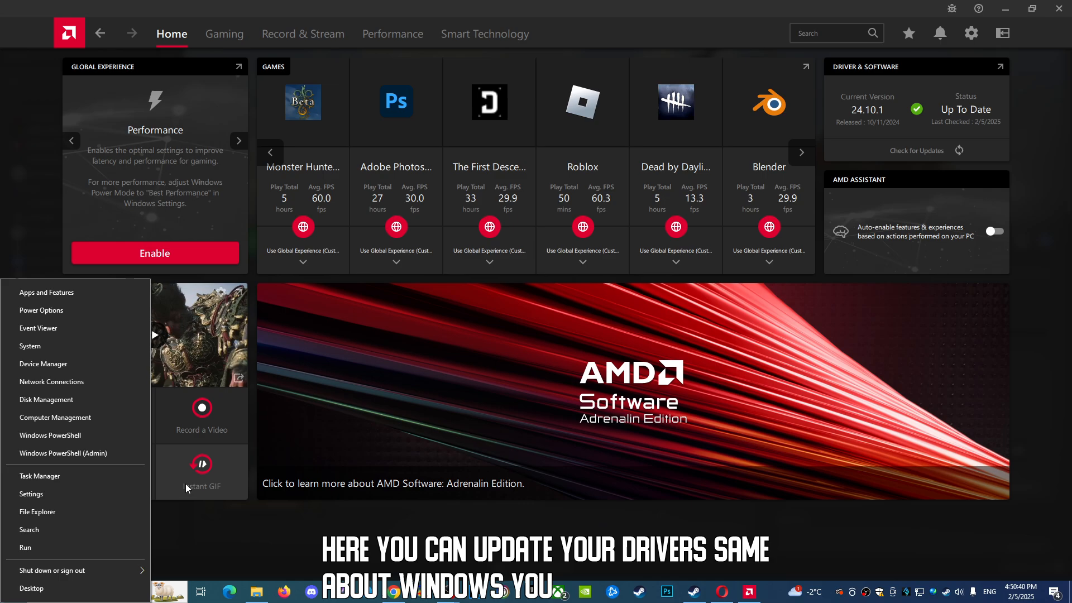
click(1016, 9)
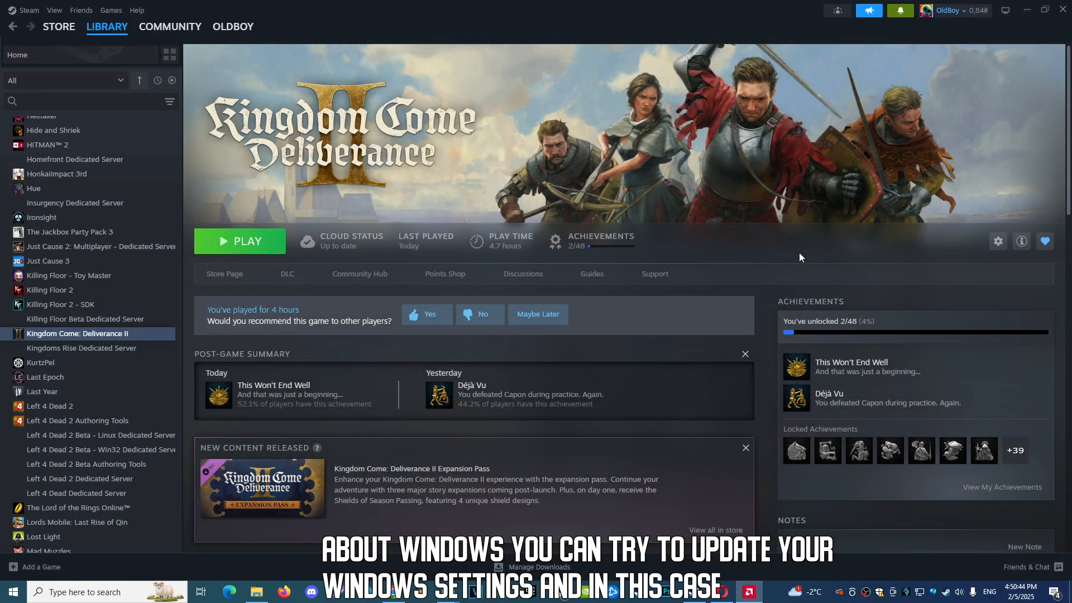